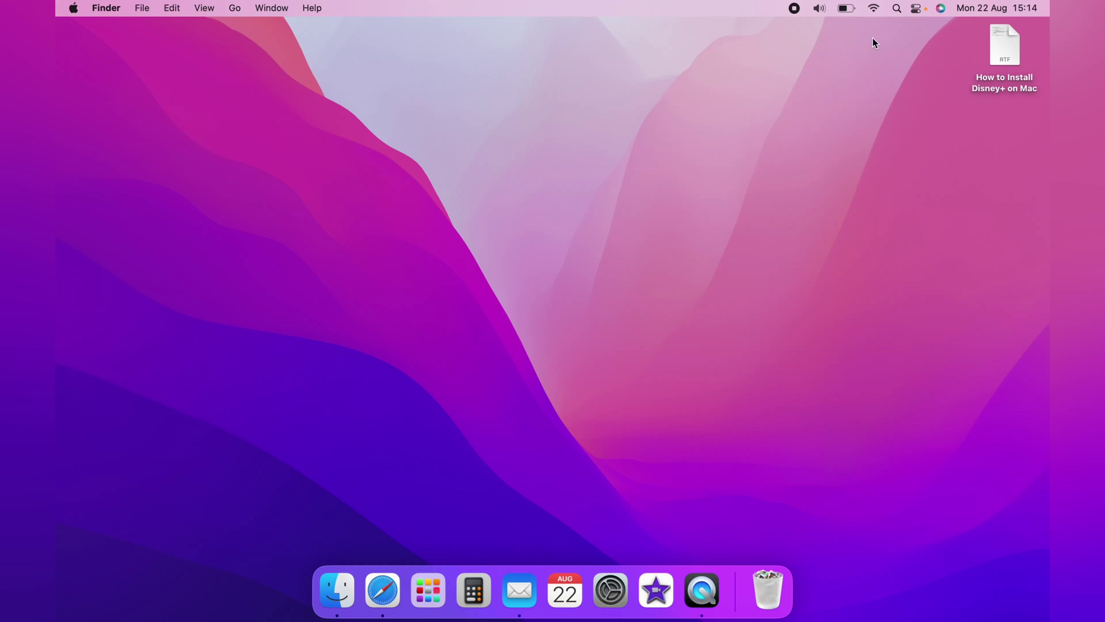
- Launch Automator from Spotlight and create a new Application document
left_click(898, 9)
type("auto")
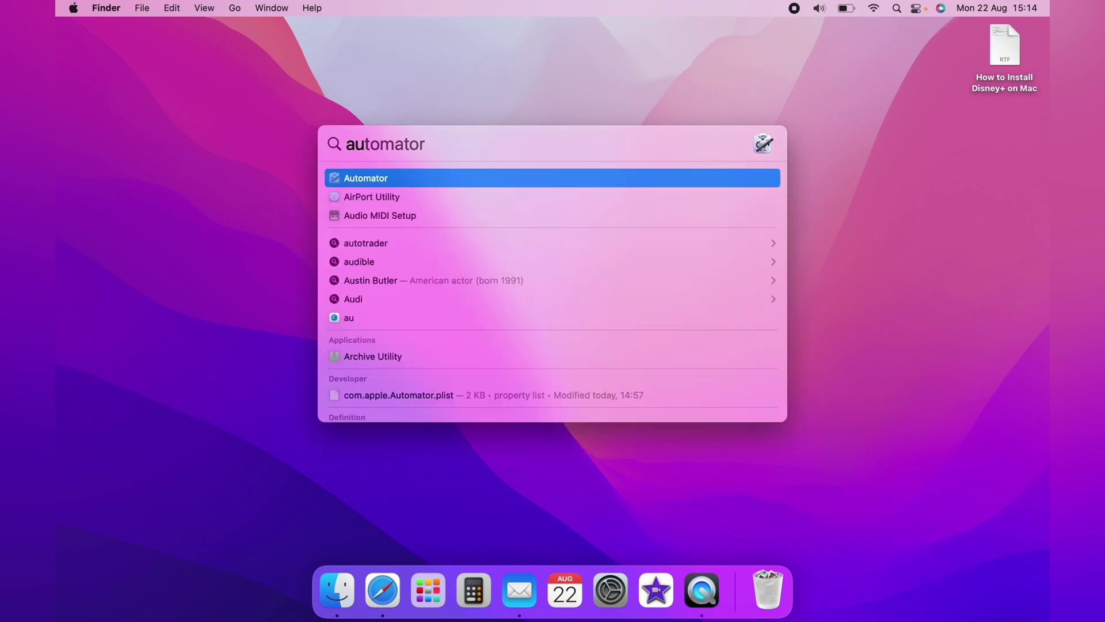
key("Return")
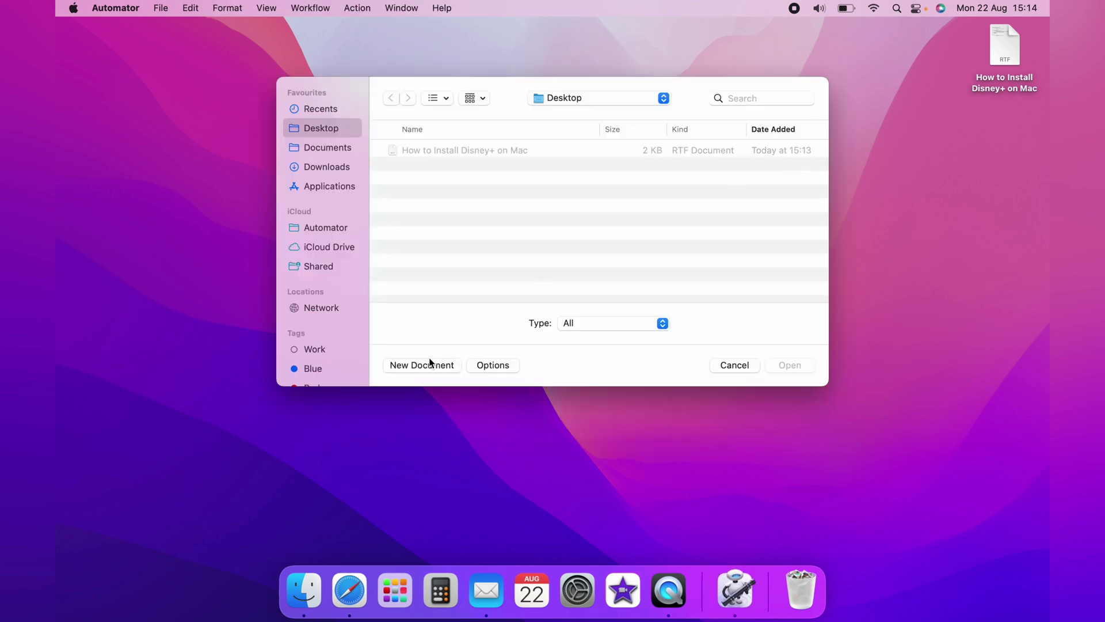
left_click(422, 363)
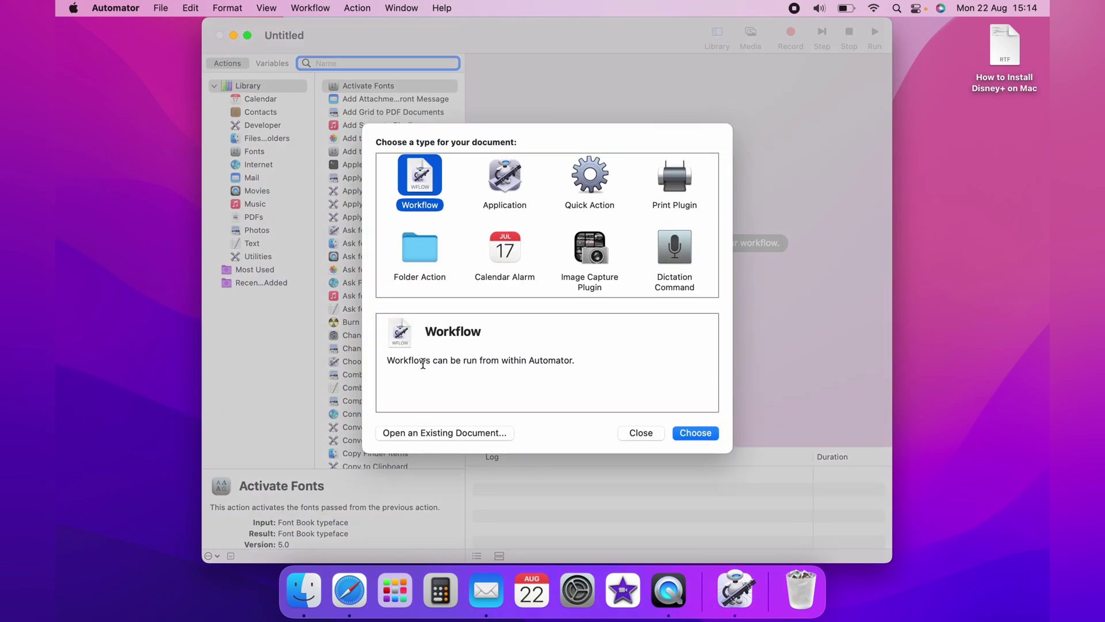
left_click(508, 193)
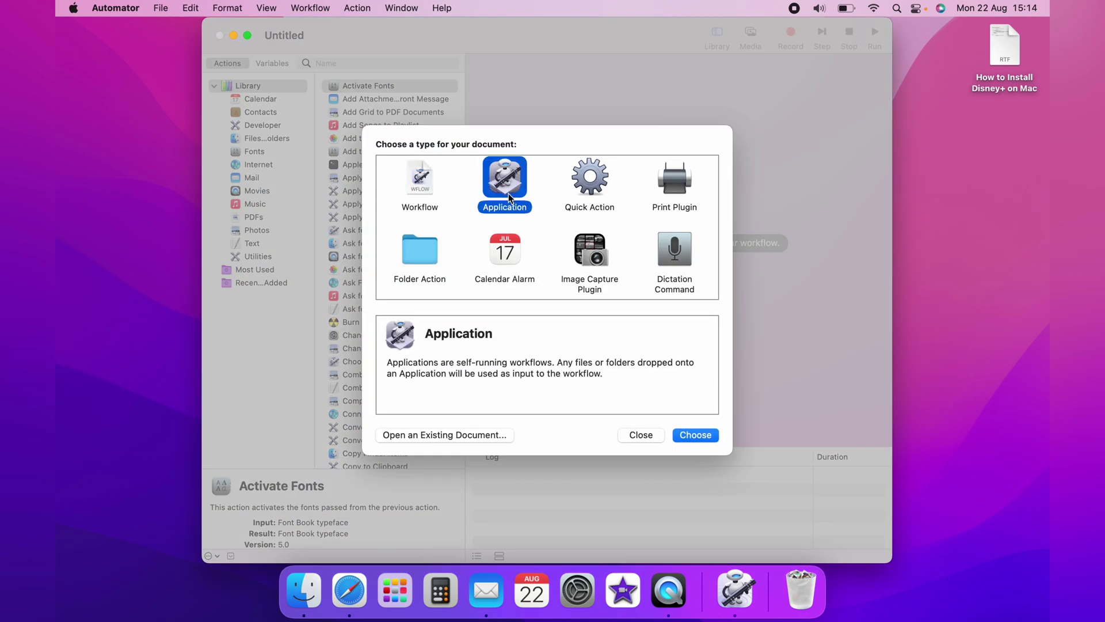
left_click(696, 435)
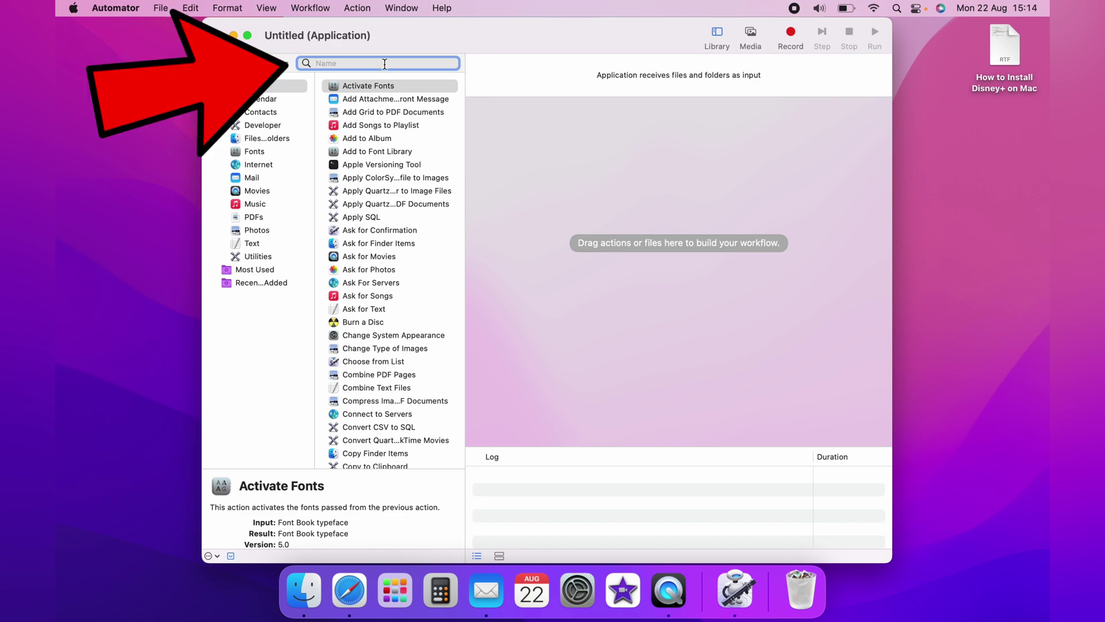
type("adget sp")
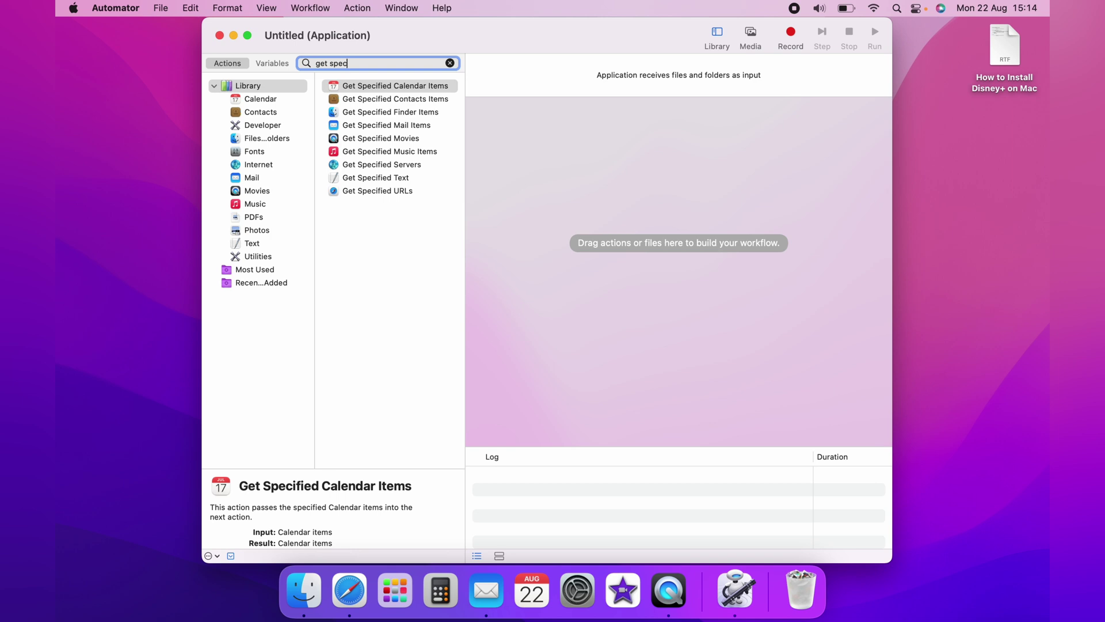
type("cified ur")
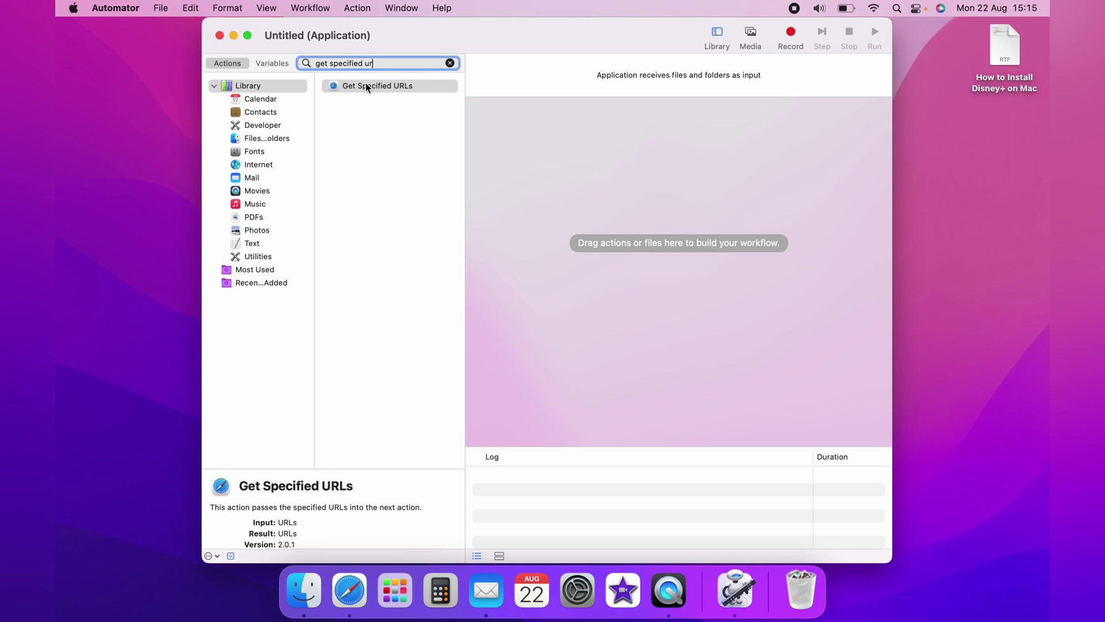
- Add a Get Specified URLs action and copy the Disney+ login URL from the install notes
left_click(366, 86)
left_click_drag(378, 85, 570, 163)
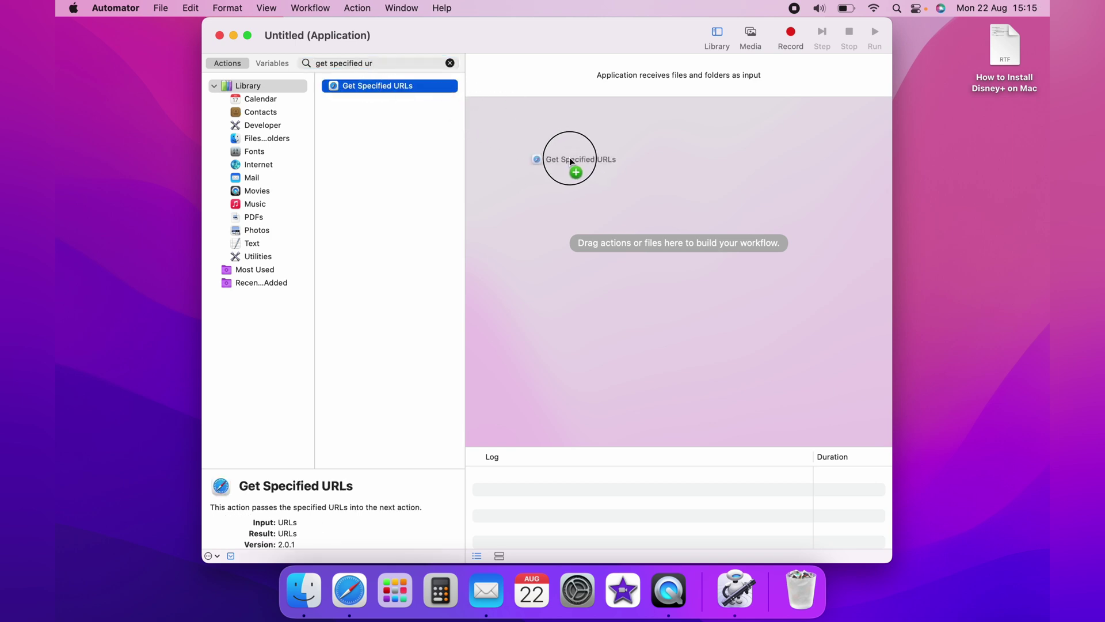
left_click(1007, 52)
double_click(1008, 53)
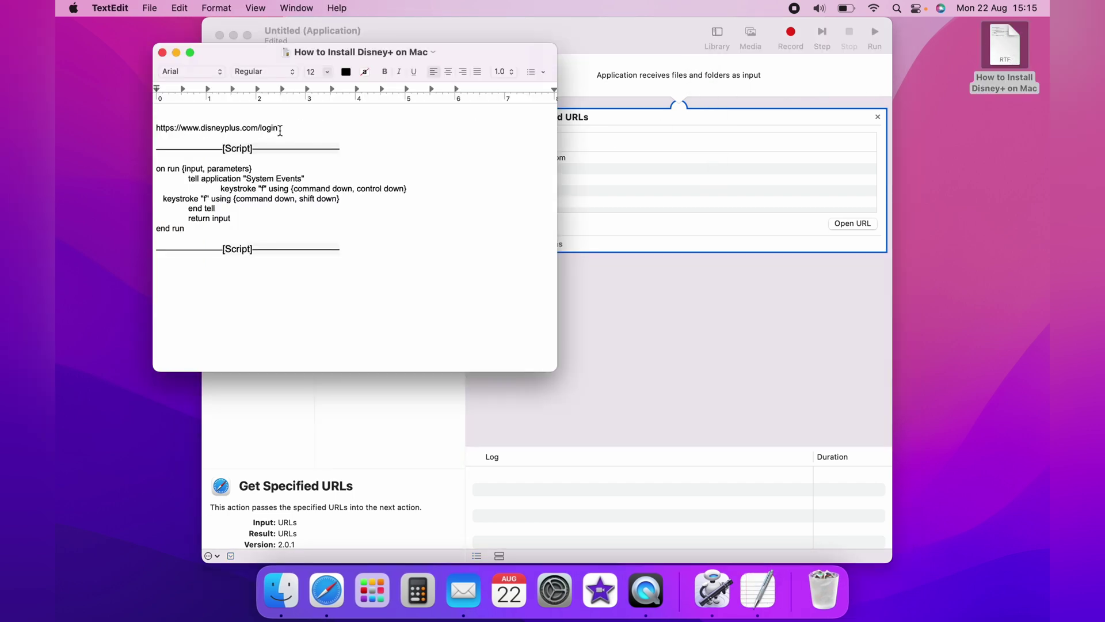
left_click_drag(280, 128, 155, 128)
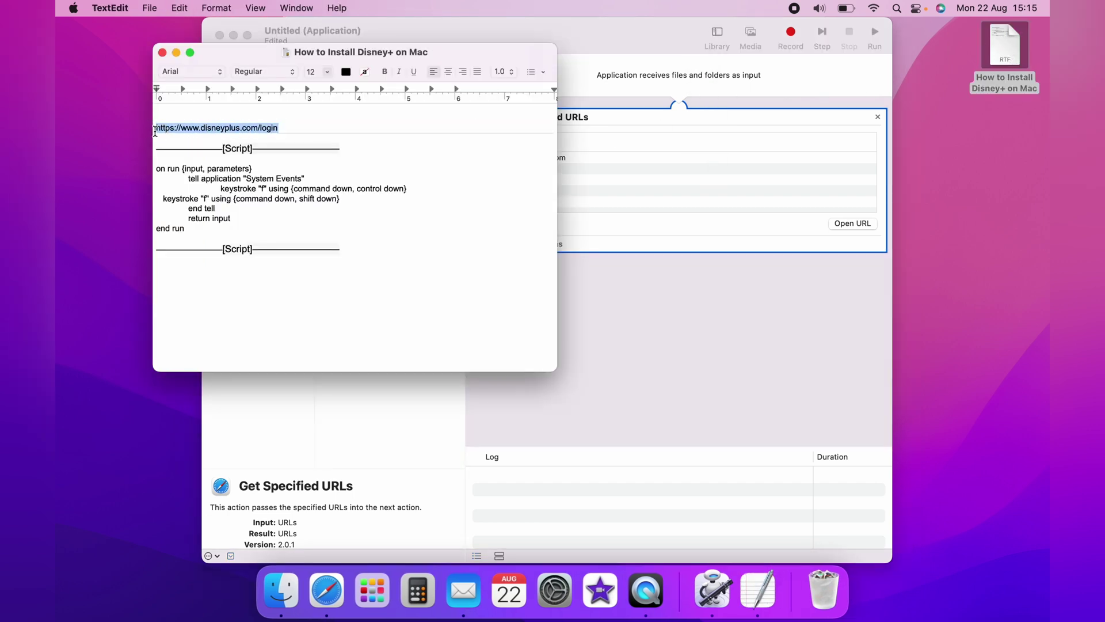
right_click(172, 128)
left_click(199, 234)
left_click(175, 52)
left_click(527, 157)
double_click(546, 158)
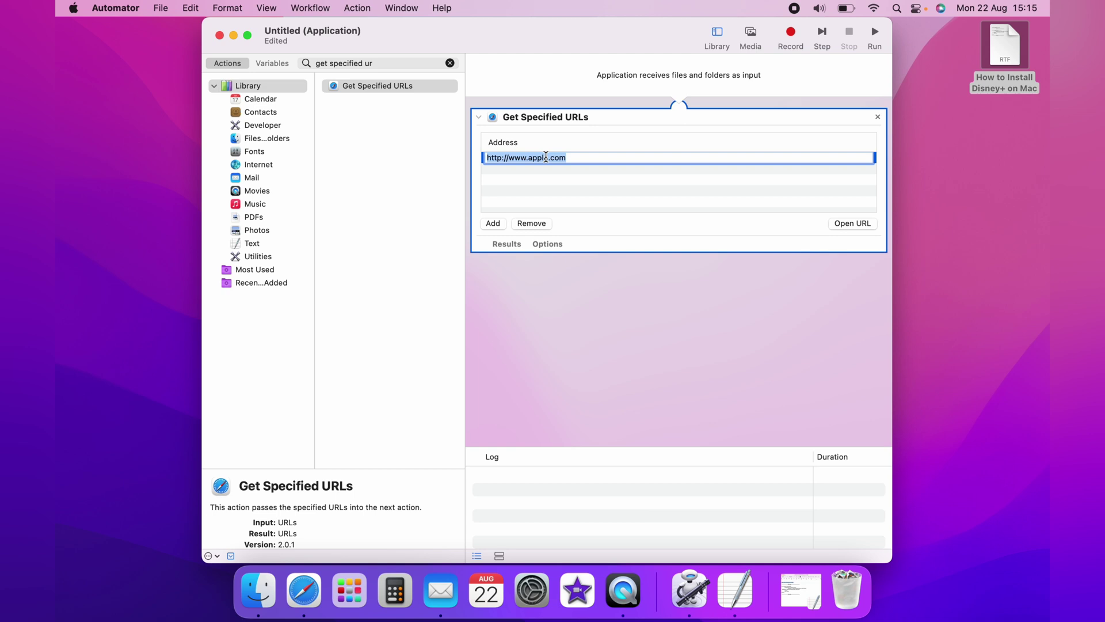
right_click(546, 158)
left_click(577, 254)
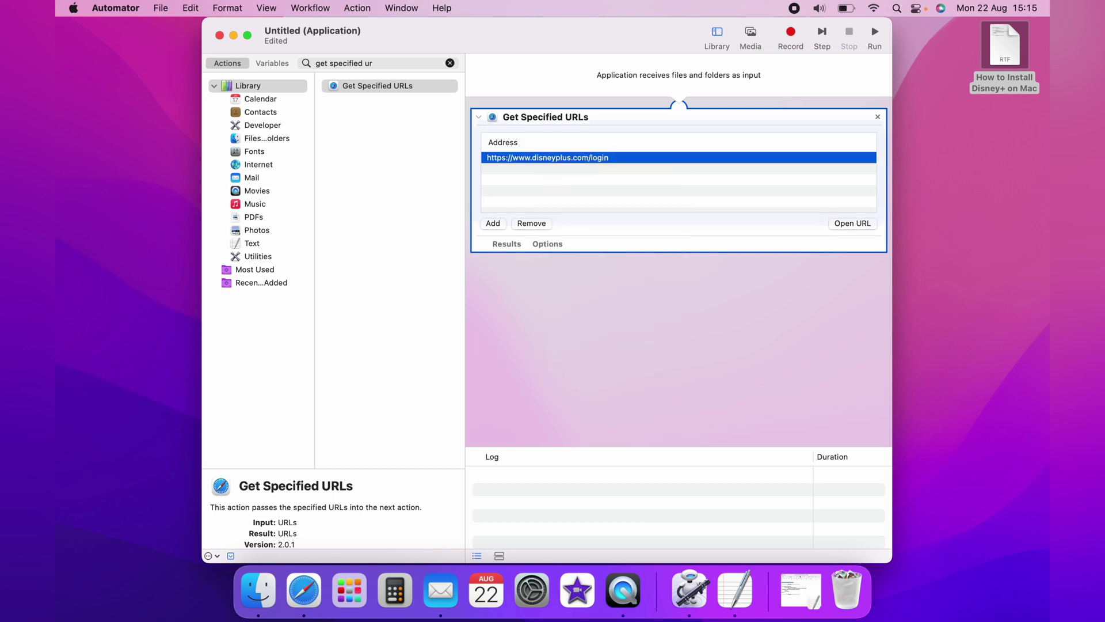
left_click(576, 293)
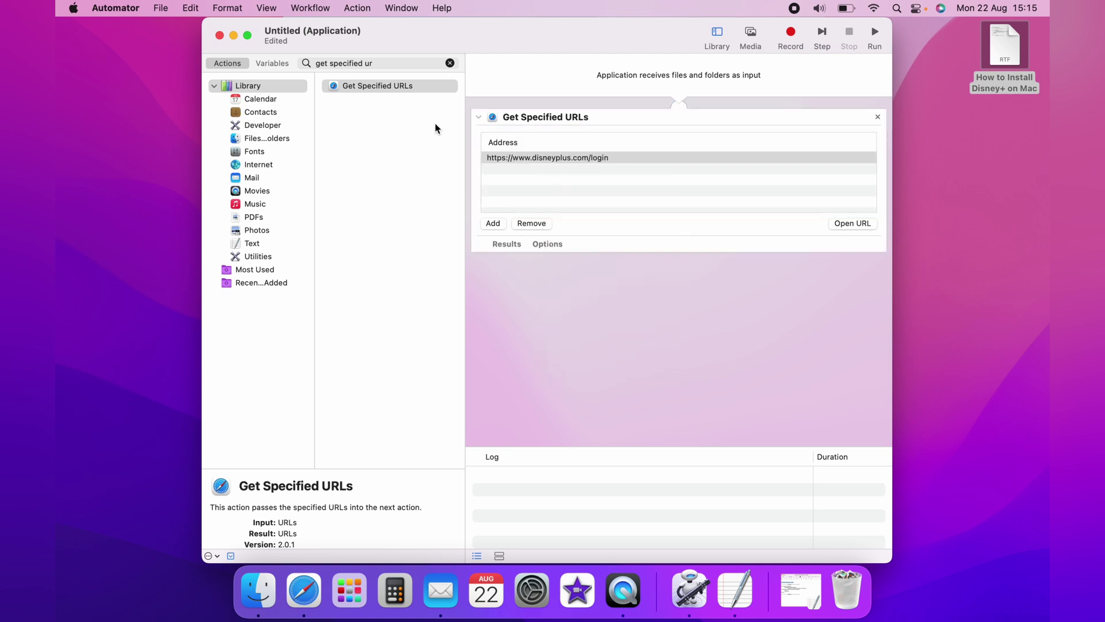
- Clear the action search and place Display Web Pages beneath Get Specified URLs
left_click(450, 63)
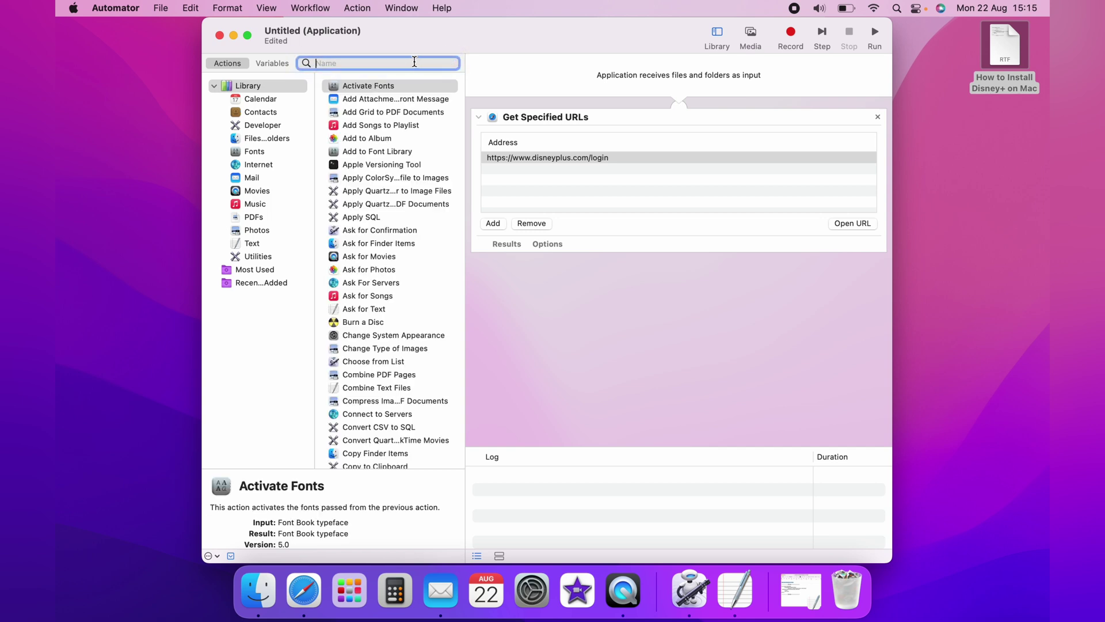
type("display we")
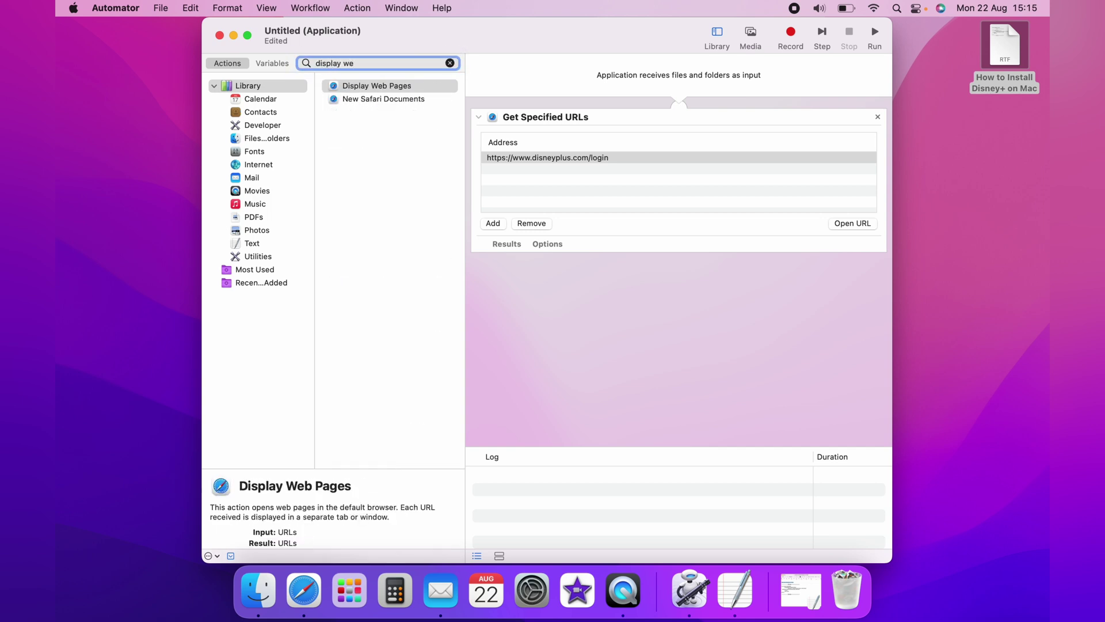
type("b pages")
left_click(369, 88)
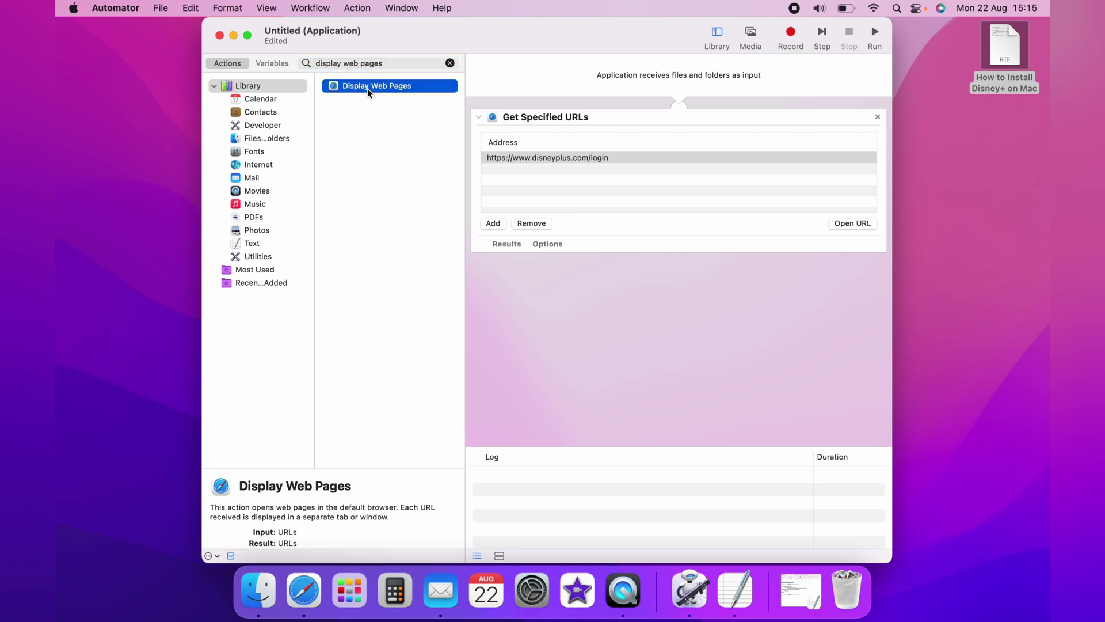
left_click_drag(367, 89, 573, 298)
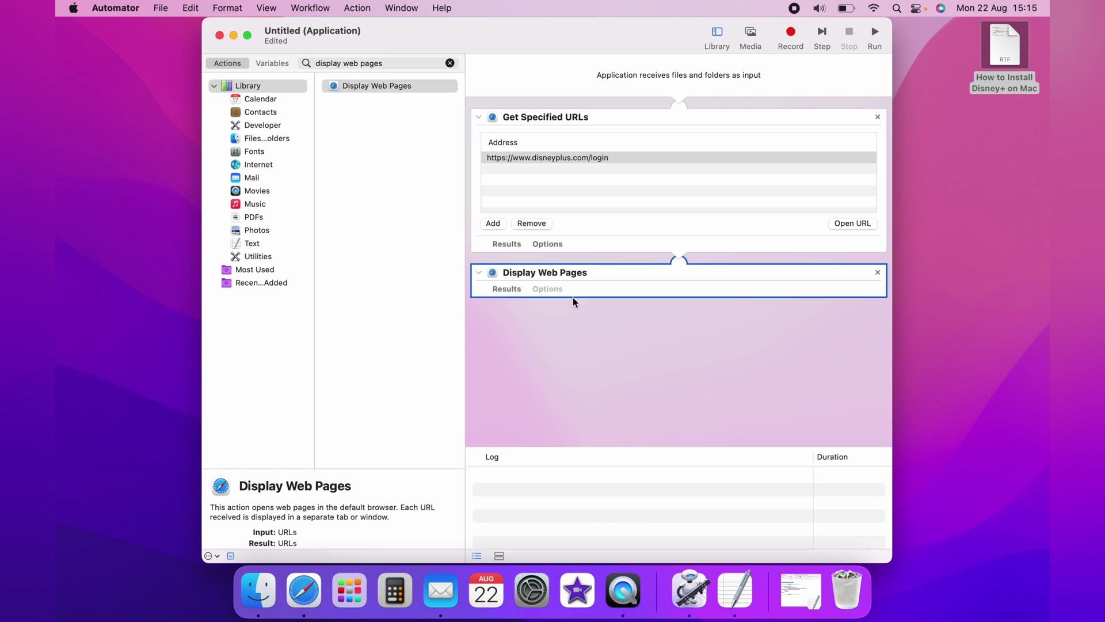
- Add a Run AppleScript action below Display Web Pages and delete its placeholder code
left_click(450, 63)
type("run app")
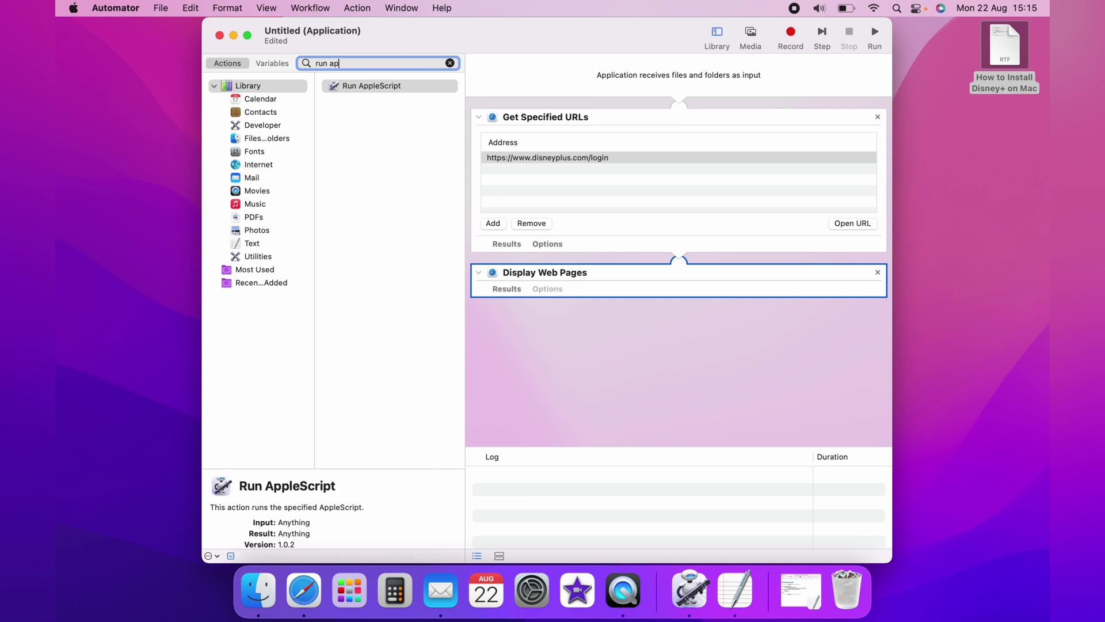
type("lescript")
mouse_move(372, 85)
left_mouse_down()
mouse_move(560, 353)
mouse_move(467, 333)
left_mouse_up()
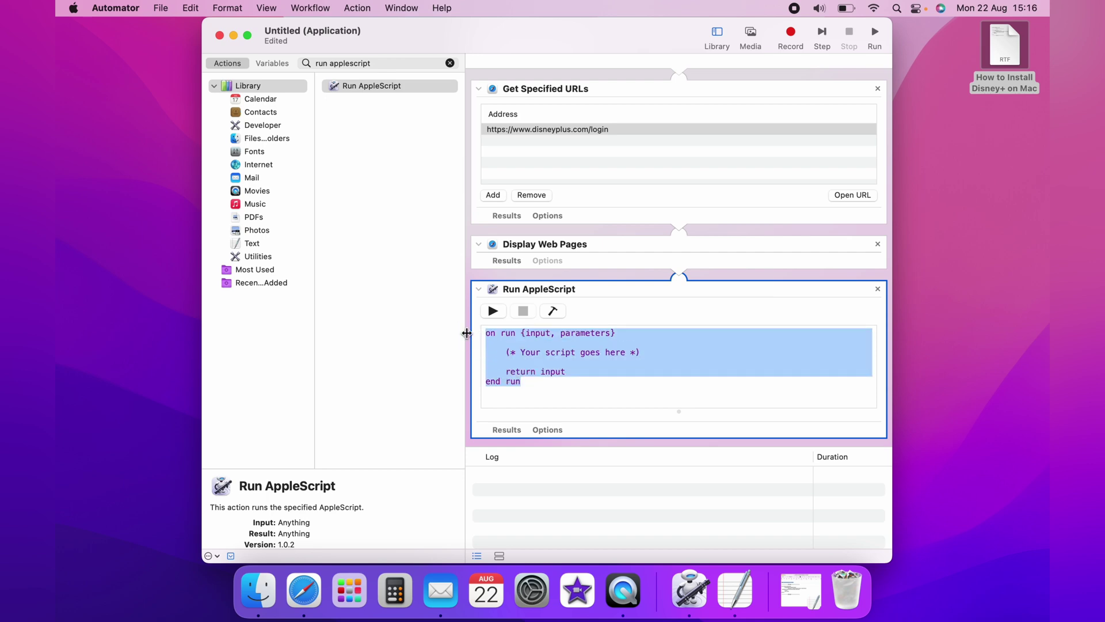
key("BackSpace")
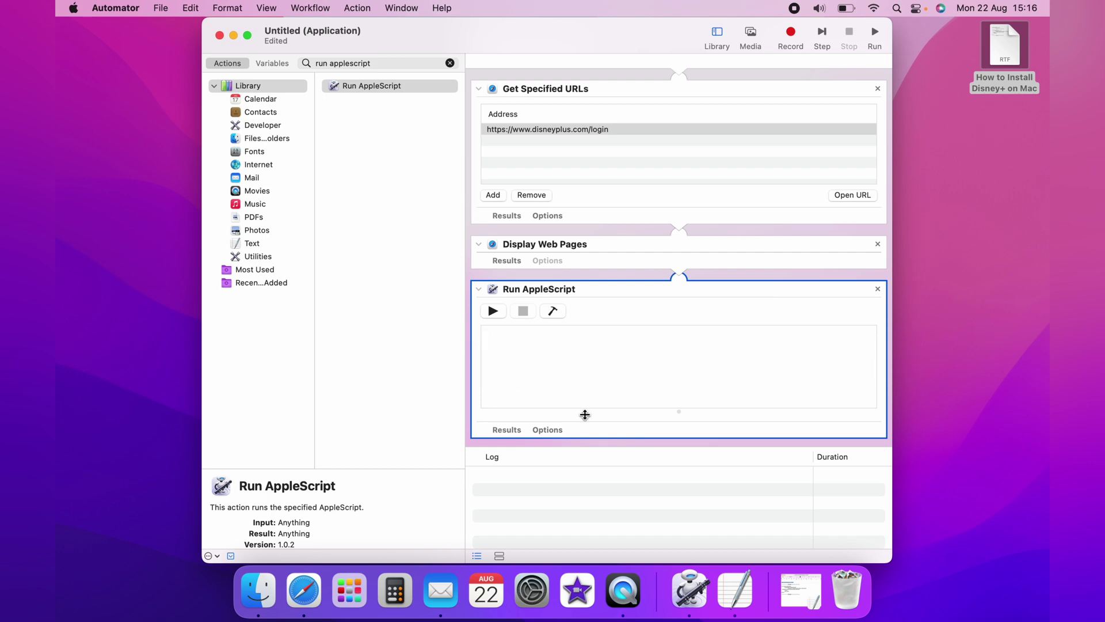
- Copy the System Events keystroke script from the notes into Run AppleScript
left_click(800, 594)
left_click_drag(186, 230, 155, 169)
right_click(201, 188)
left_click(221, 268)
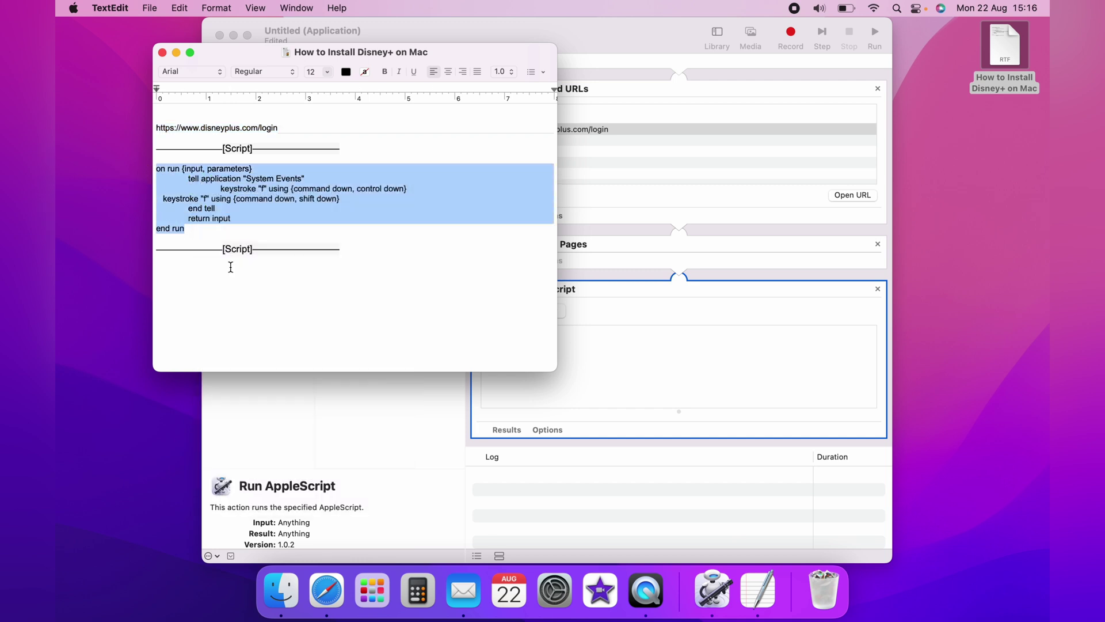
left_click(162, 52)
left_click(526, 341)
right_click(528, 342)
left_click(553, 384)
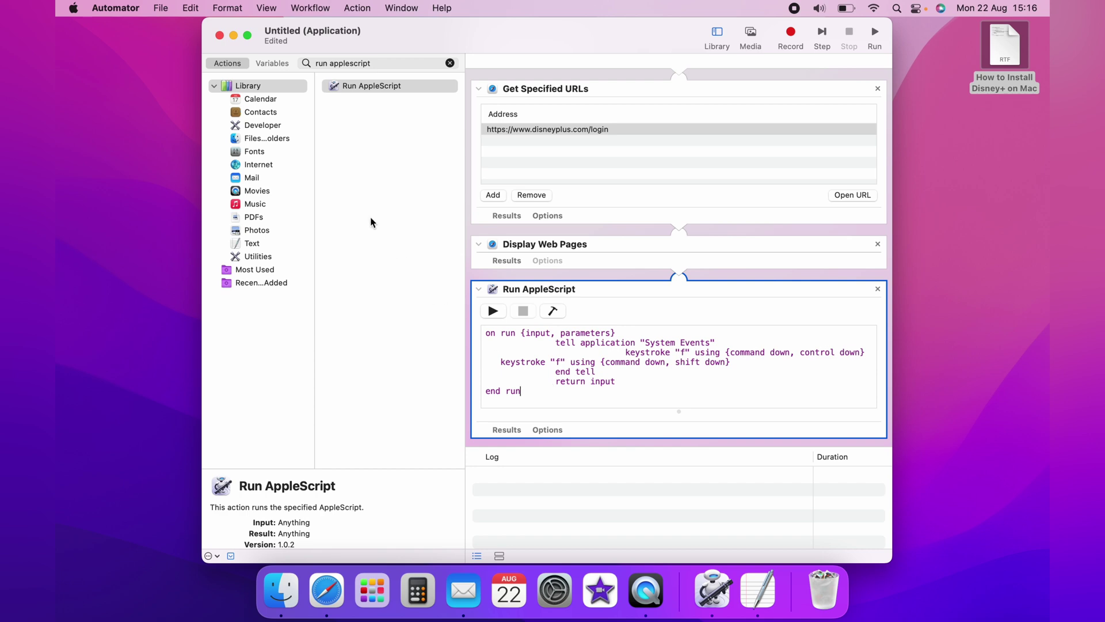
- Save the workflow as the Disney+ application on the Desktop
left_click(221, 37)
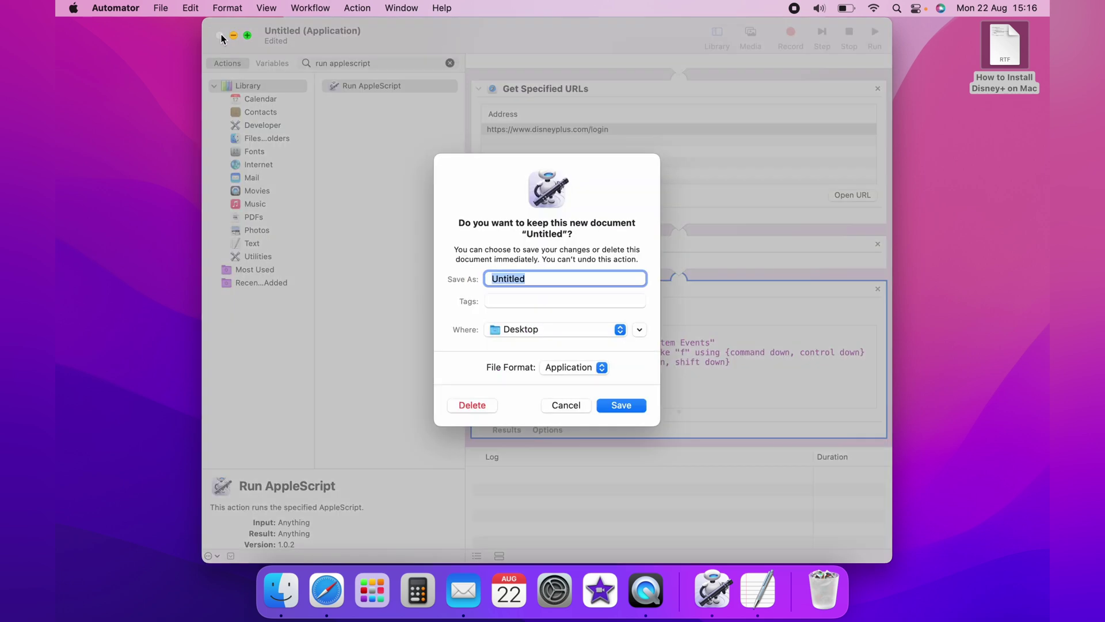
type("Dis")
type("ney")
type("+")
left_click(638, 415)
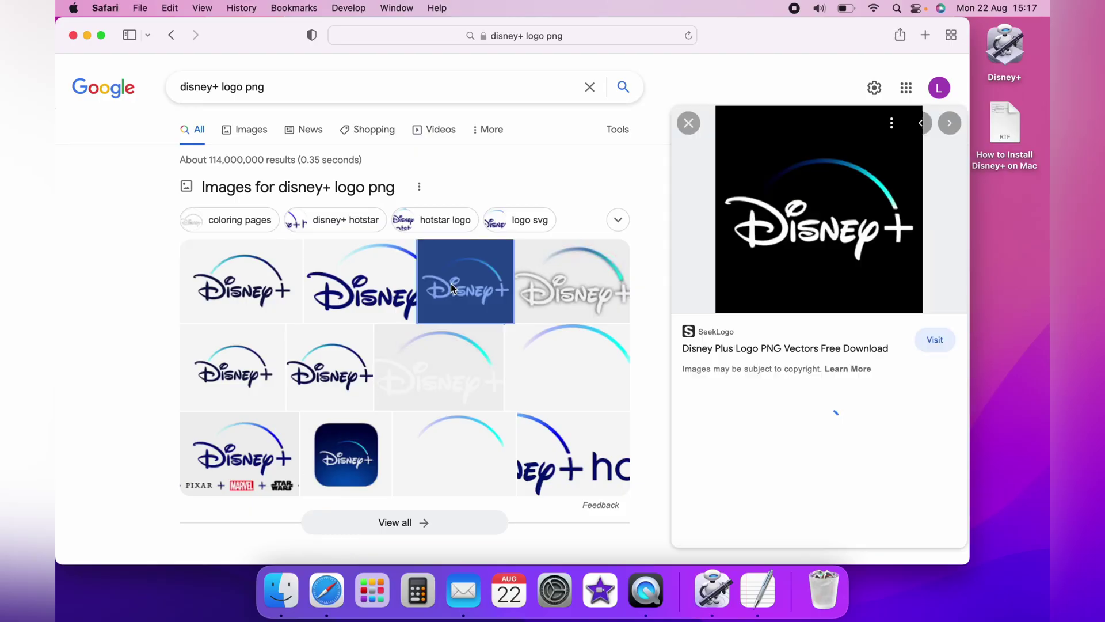
- Copy the large Disney+ logo from Google's image preview and close Safari
right_click(803, 220)
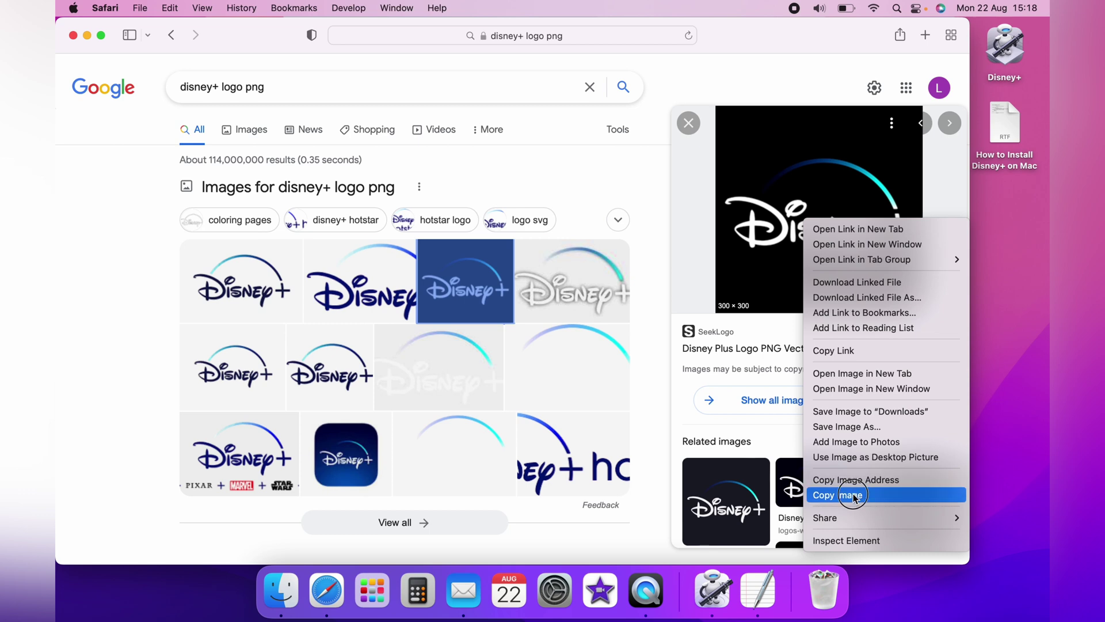
left_click(837, 495)
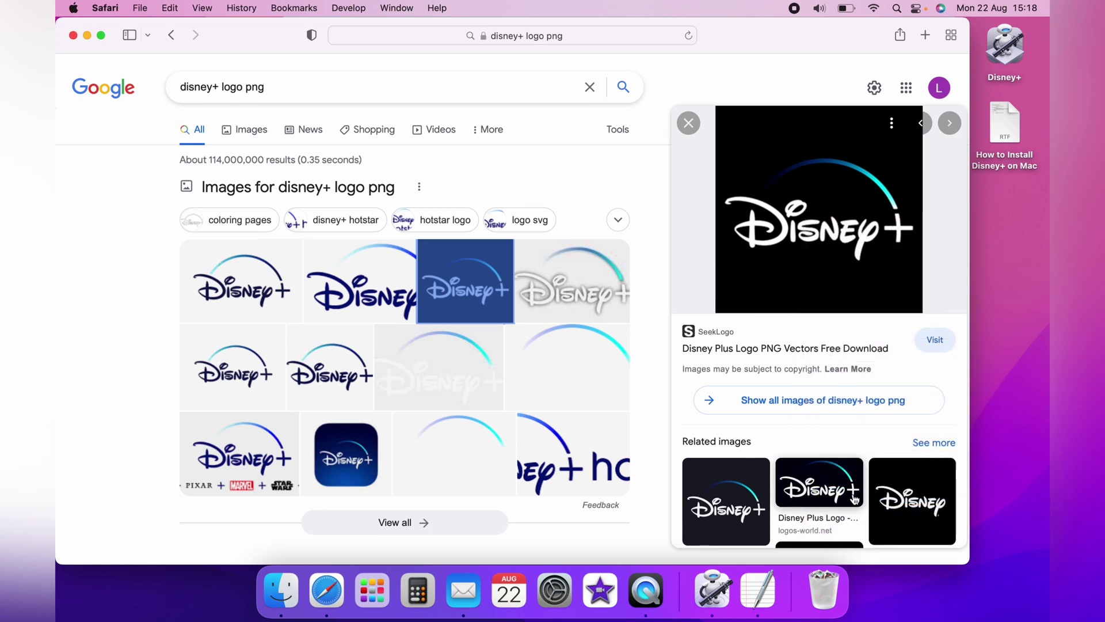
left_click(73, 35)
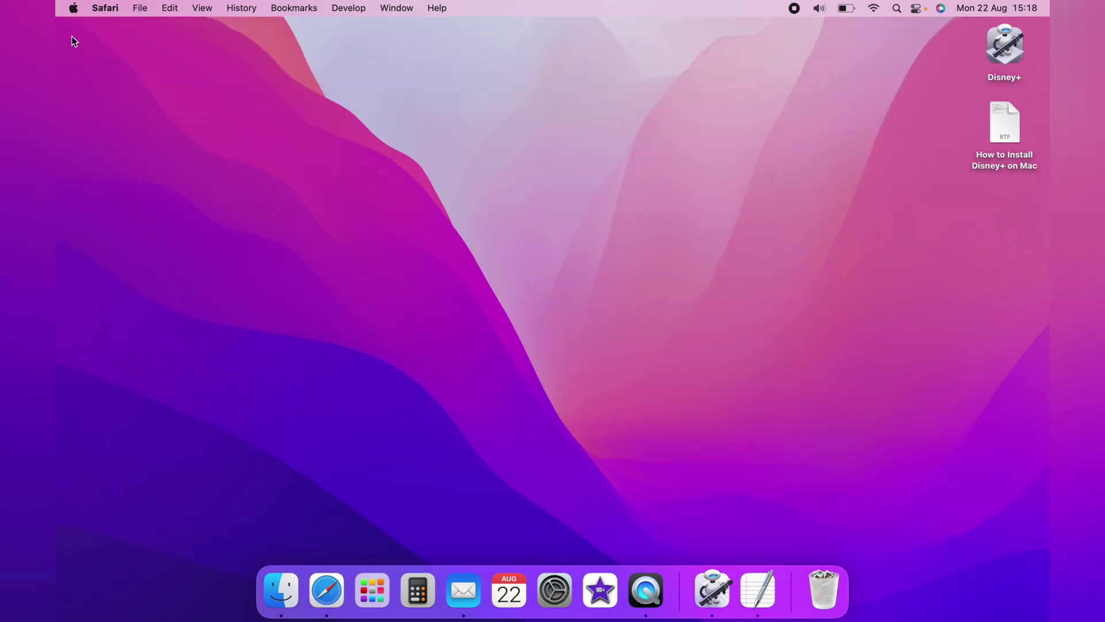
- Paste the copied logo as the Disney+ app icon via Get Info, then close Info
left_click(998, 44)
right_click(995, 47)
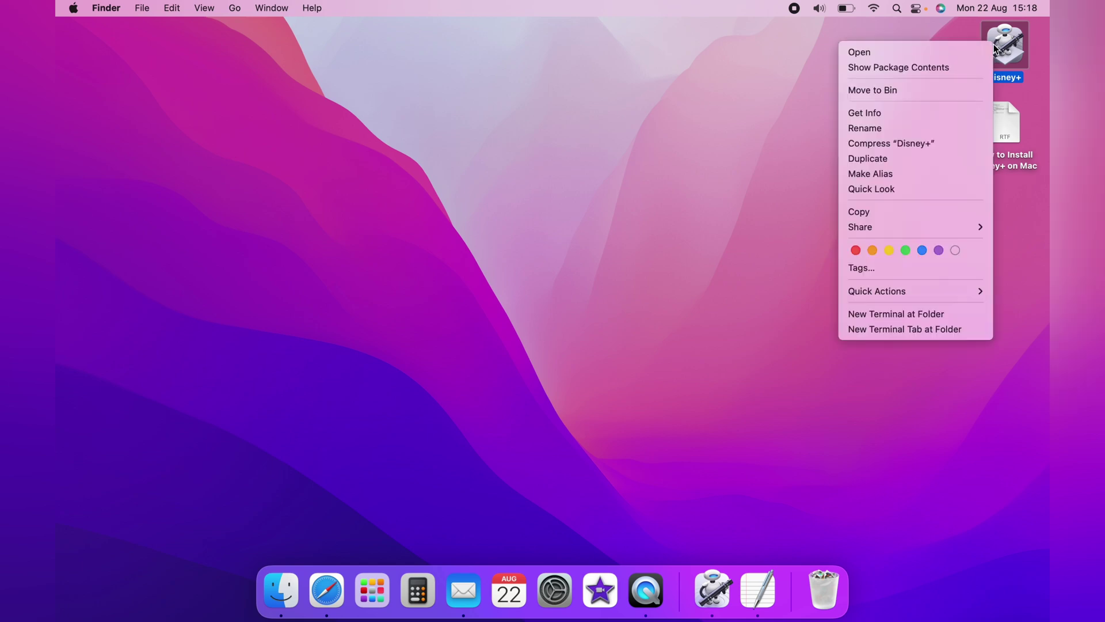
left_click(922, 111)
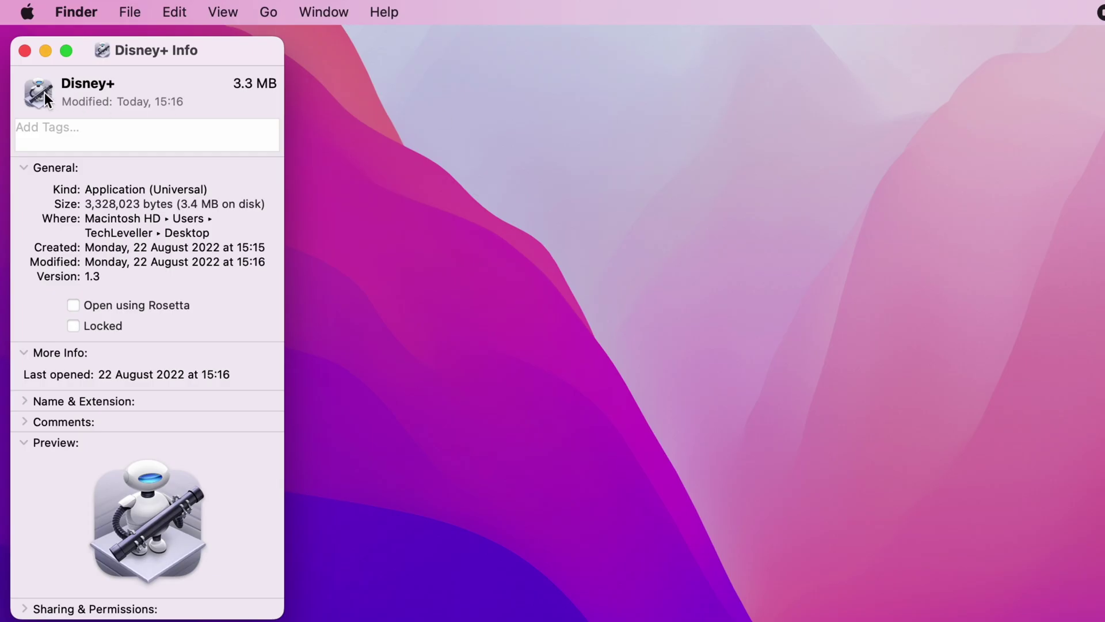
left_click(172, 12)
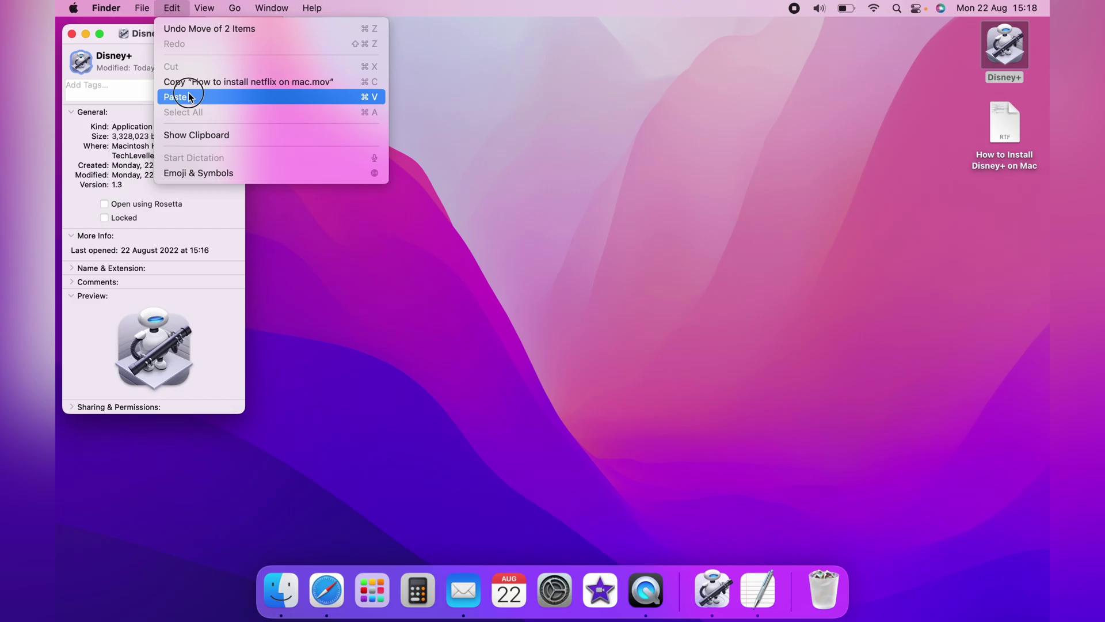
left_click(179, 147)
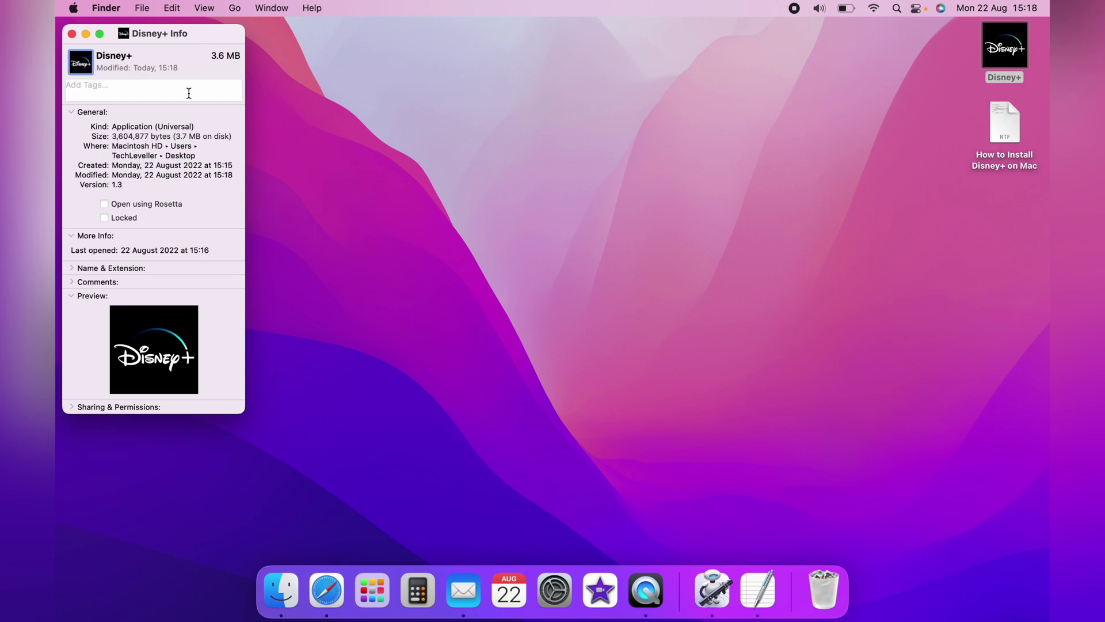
left_click(72, 33)
left_click(405, 134)
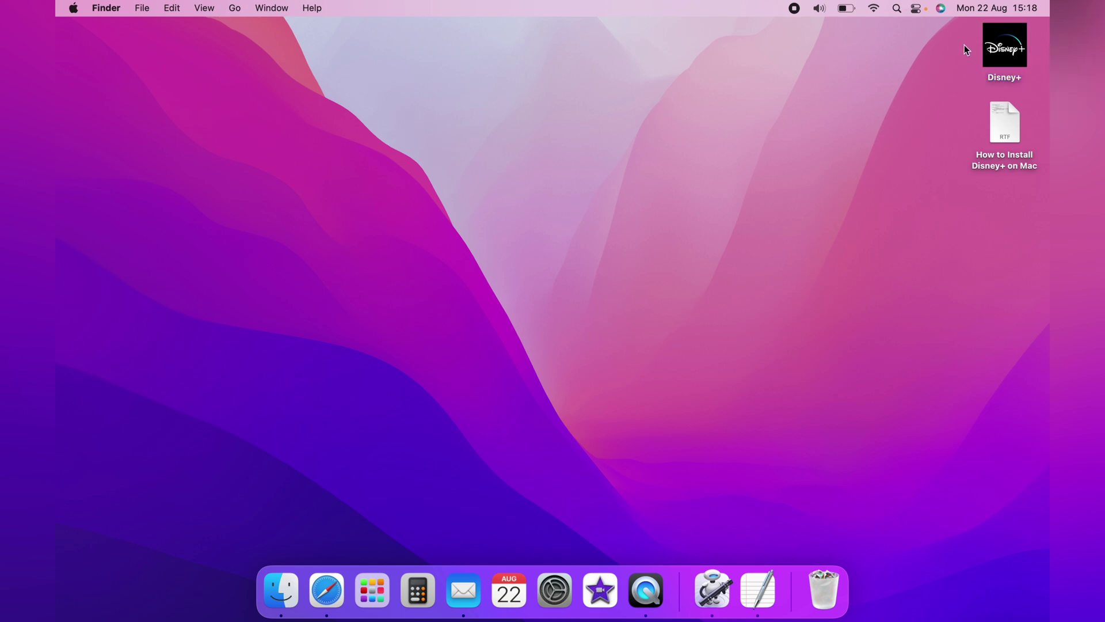
- Add Disney+ to the Dock, launch it, and dismiss the System Events prompts
mouse_move(1004, 48)
left_mouse_down()
mouse_move(733, 300)
mouse_move(363, 594)
left_mouse_up()
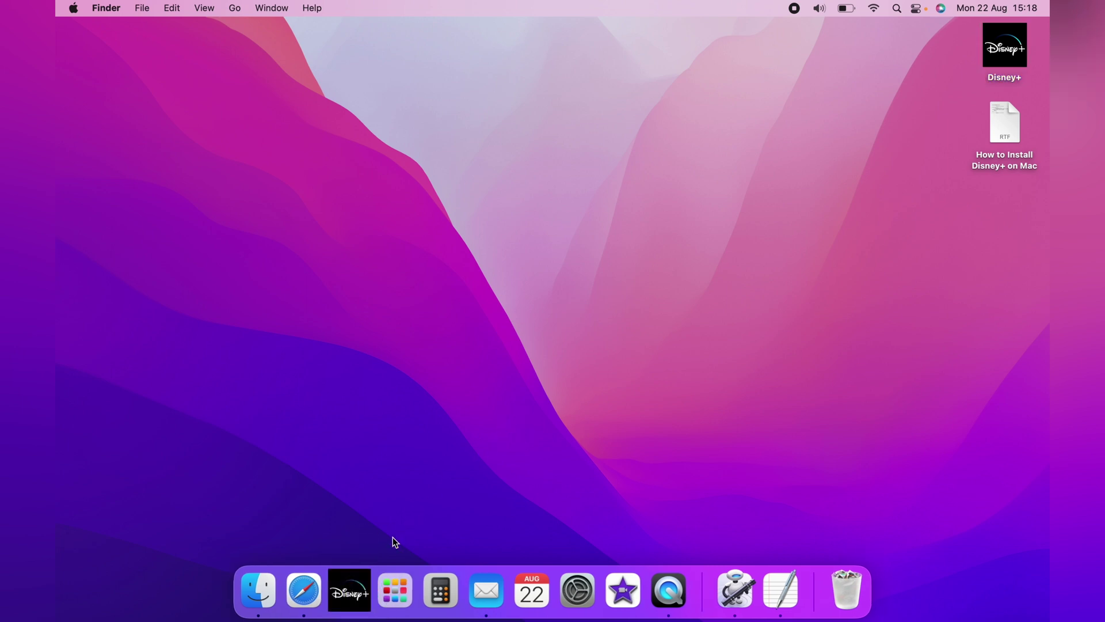
left_click(349, 590)
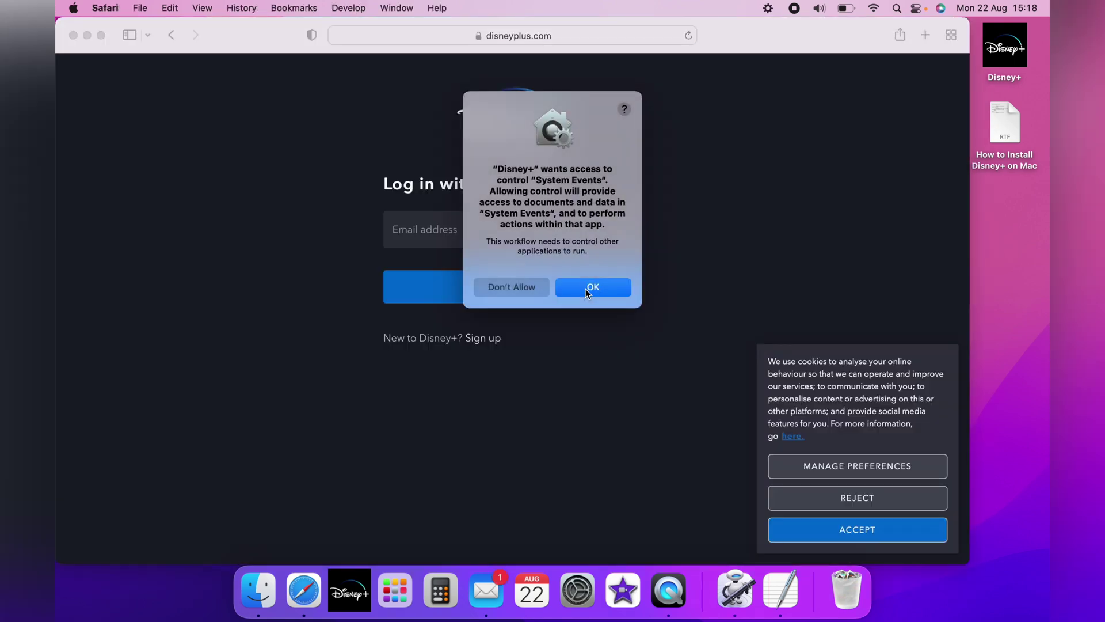
left_click(588, 287)
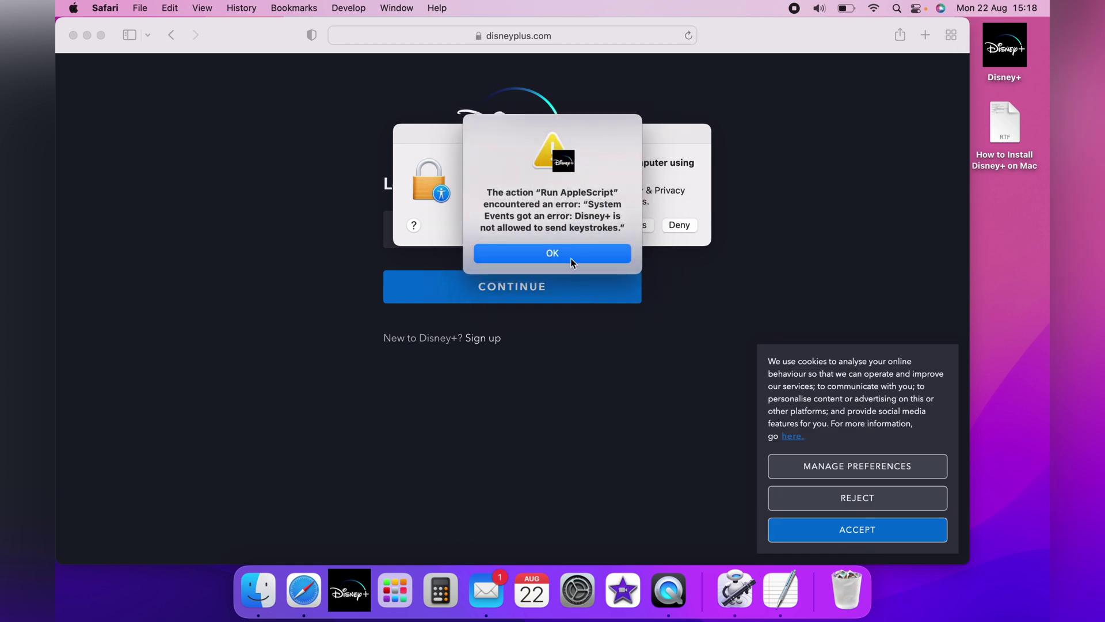
left_click(571, 258)
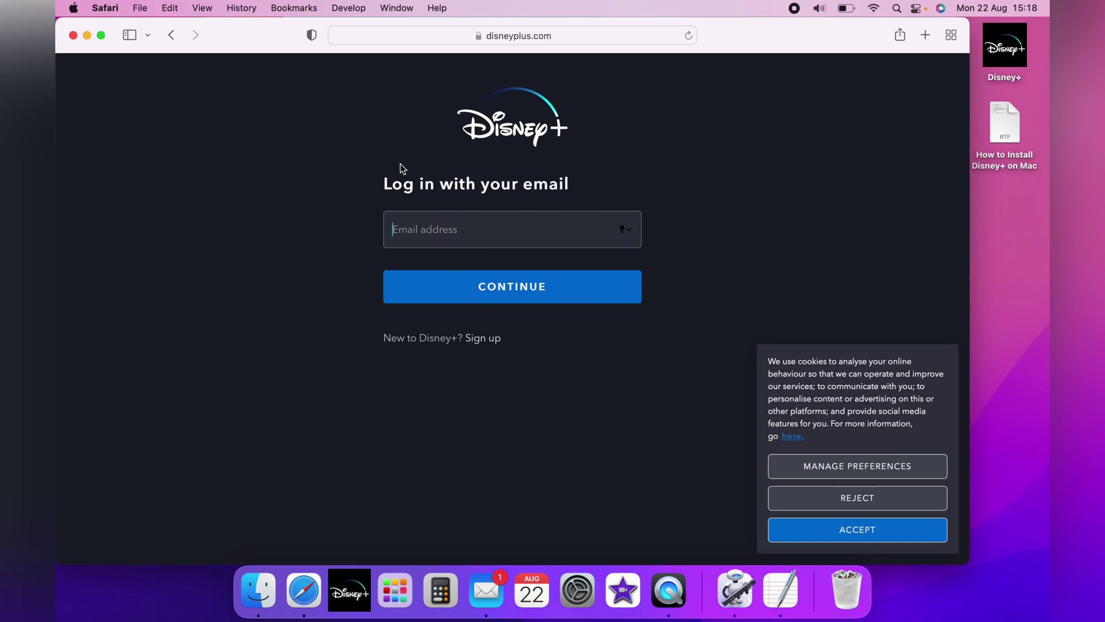
- Close Safari, then unlock Accessibility settings, enable Disney+, and relock
left_click(74, 35)
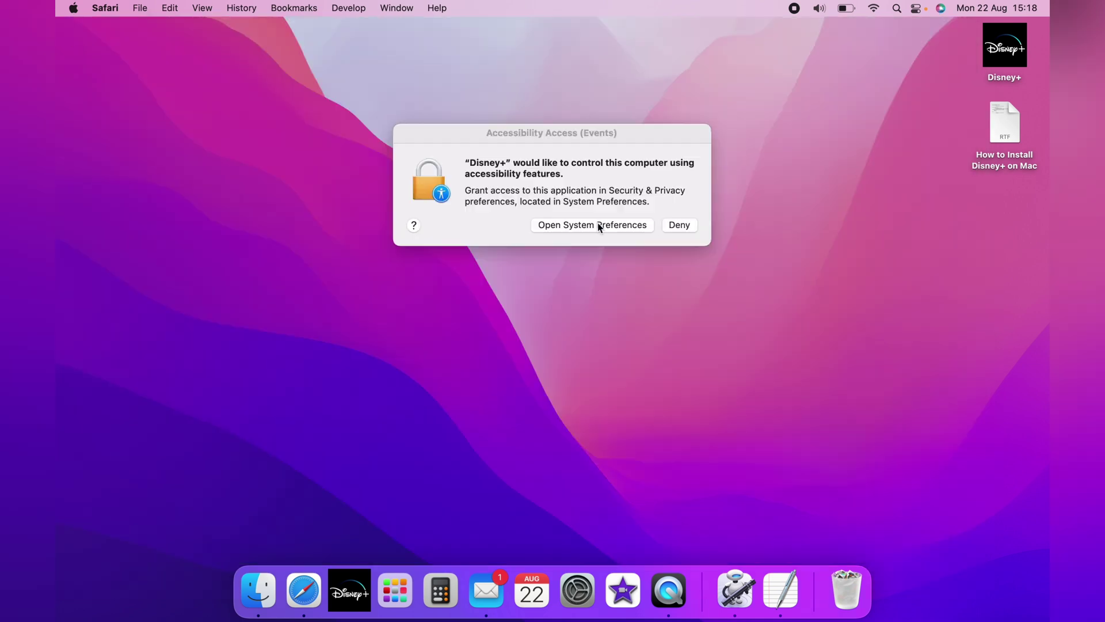
left_click(598, 229)
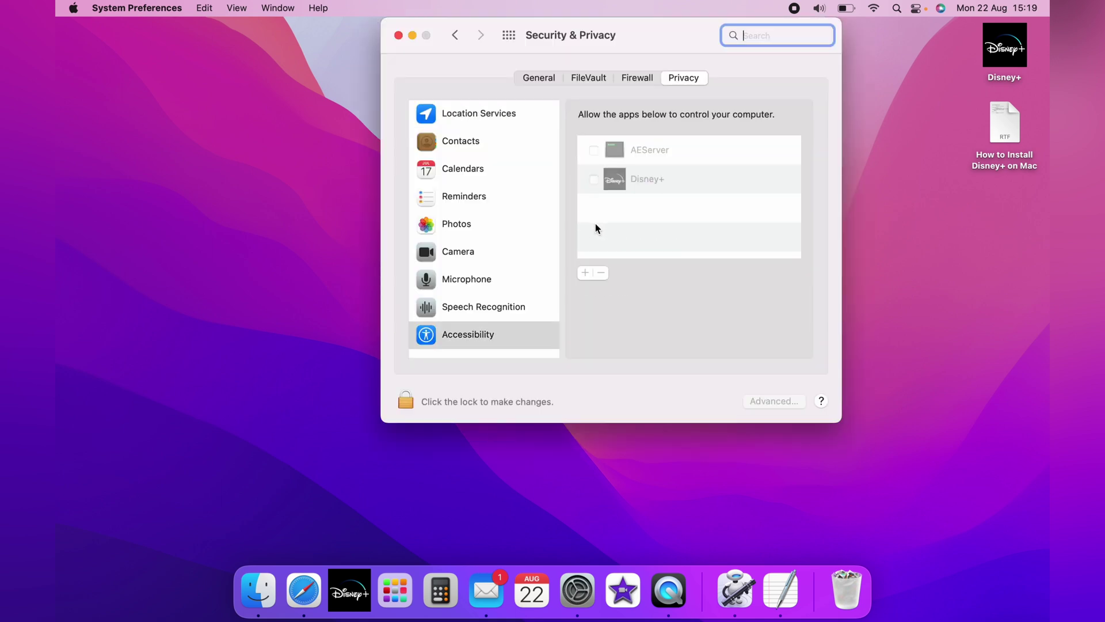
left_click(490, 404)
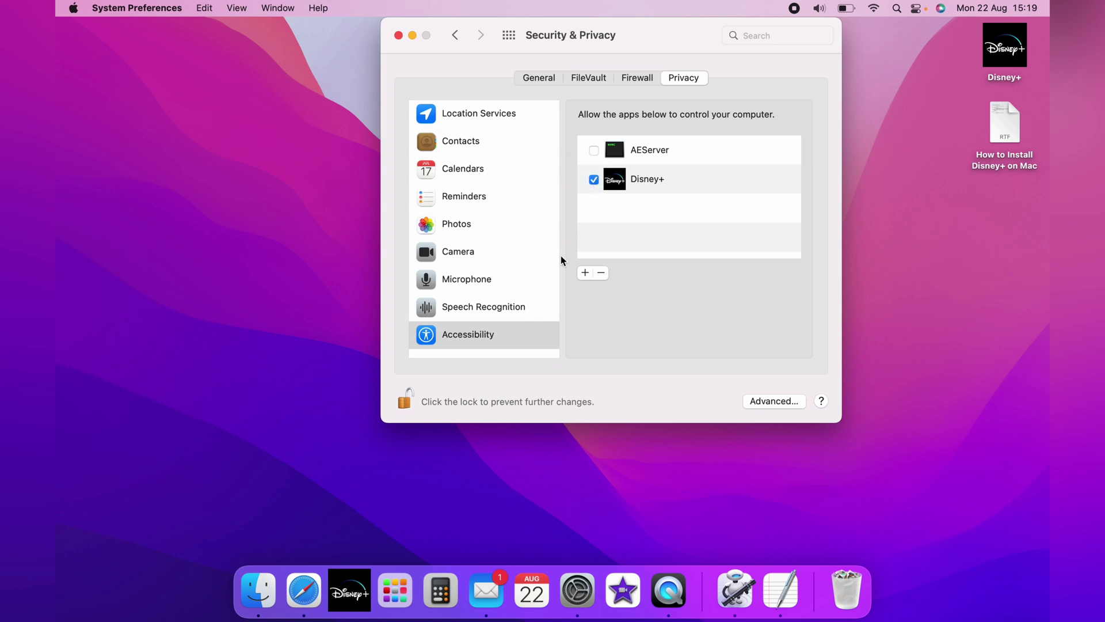
left_click(480, 397)
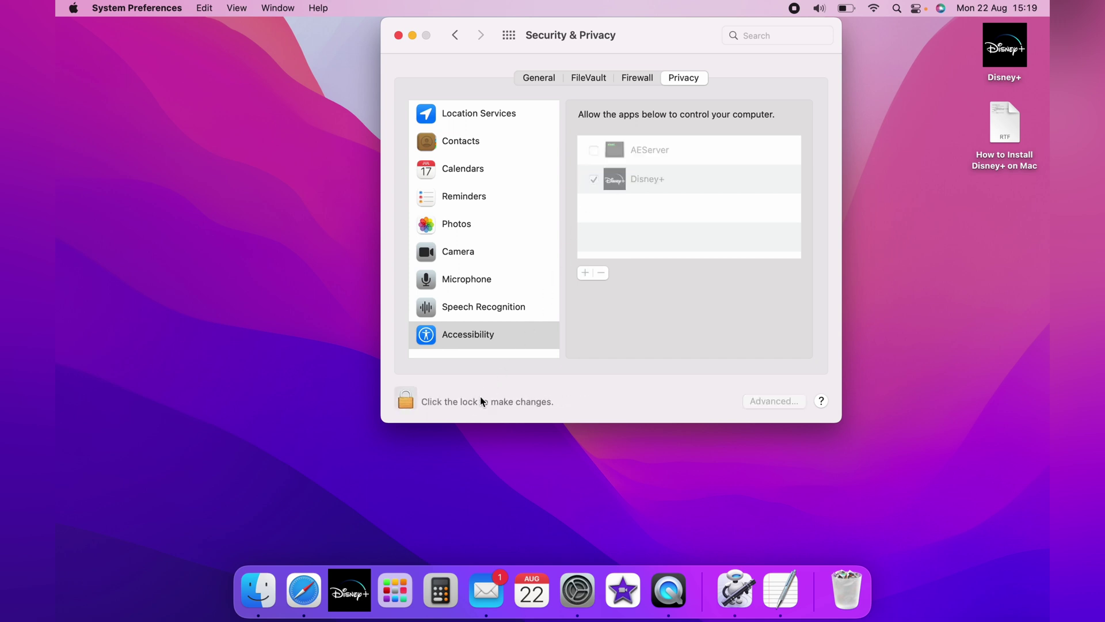
- Close Security & Privacy and relaunch Disney+ from the Dock
left_click(398, 35)
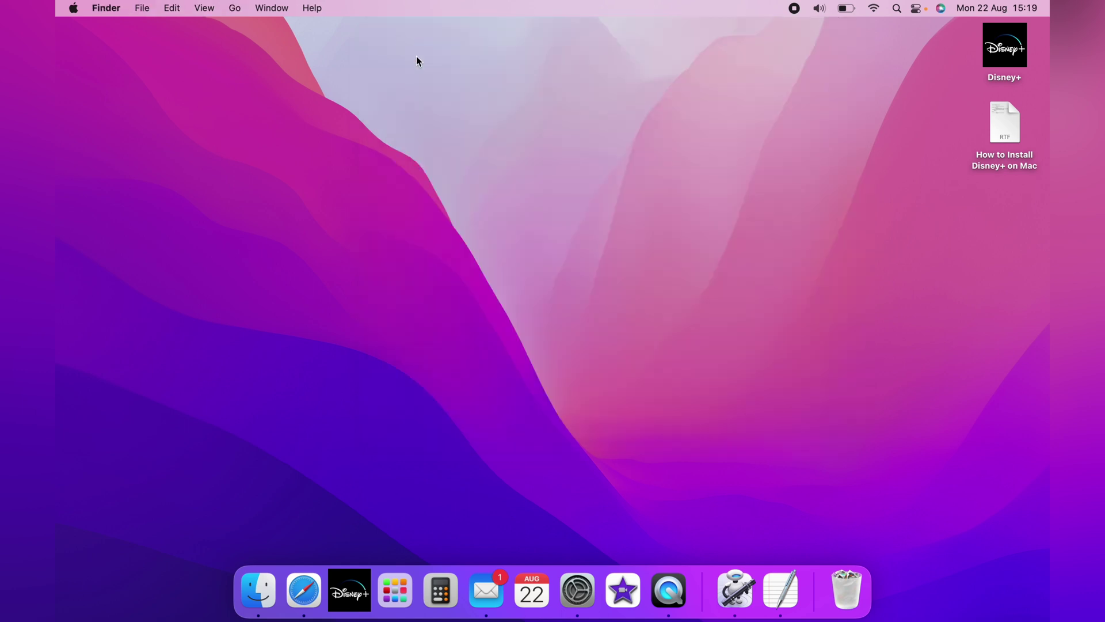
left_click(350, 591)
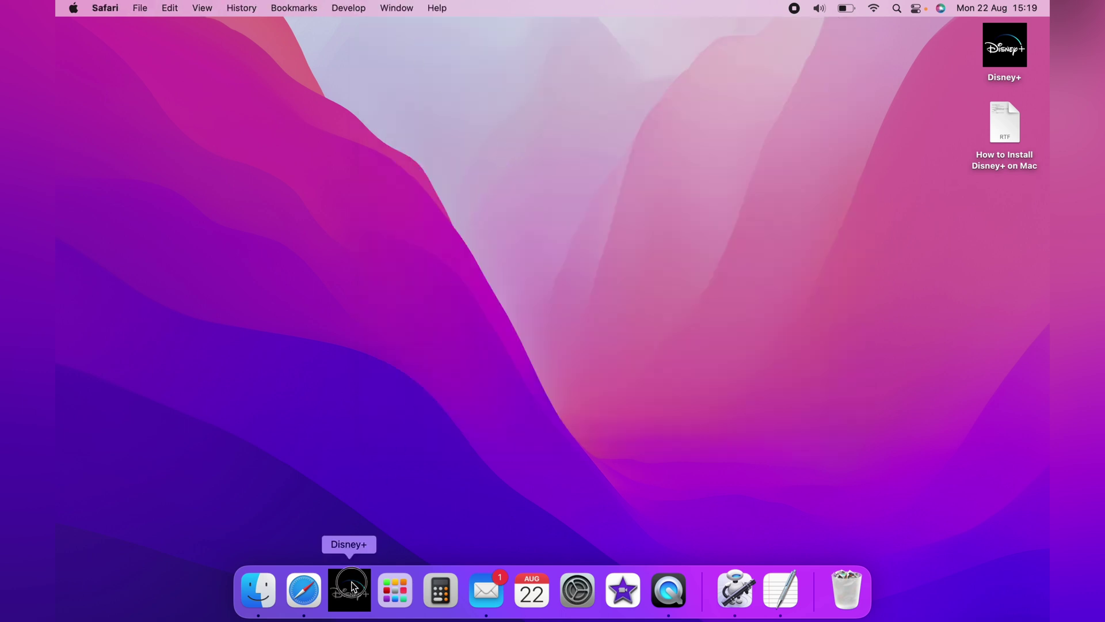